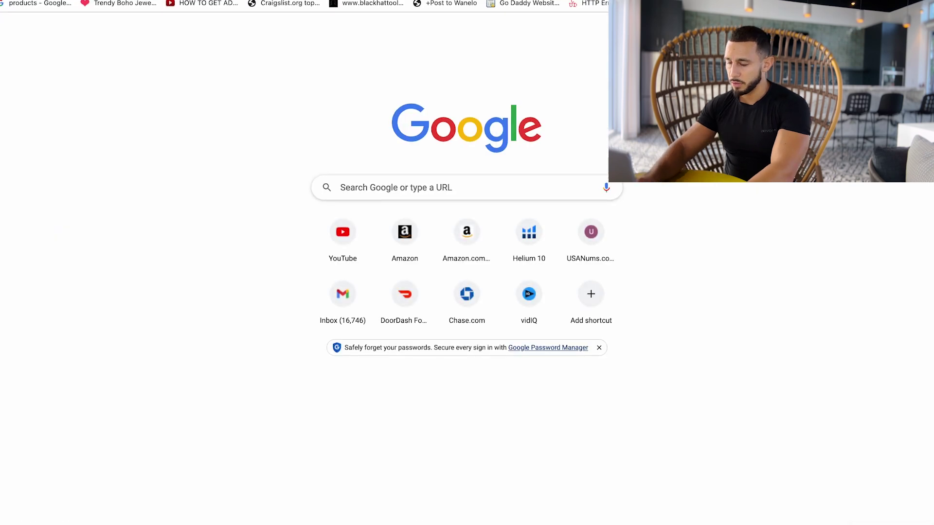
Search Google for 'seller central amazon' to return to the Seller Central dashboard
left_click(401, 186)
type("seller cen")
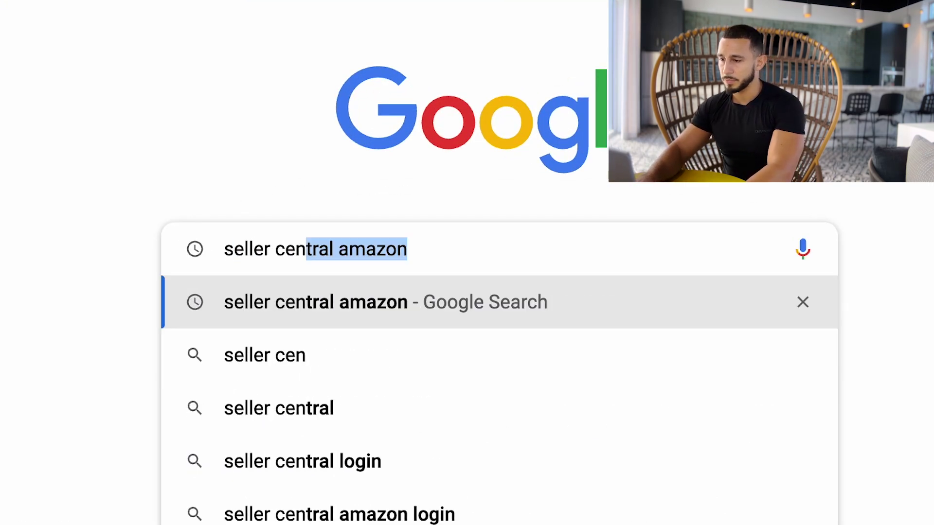
key("Return")
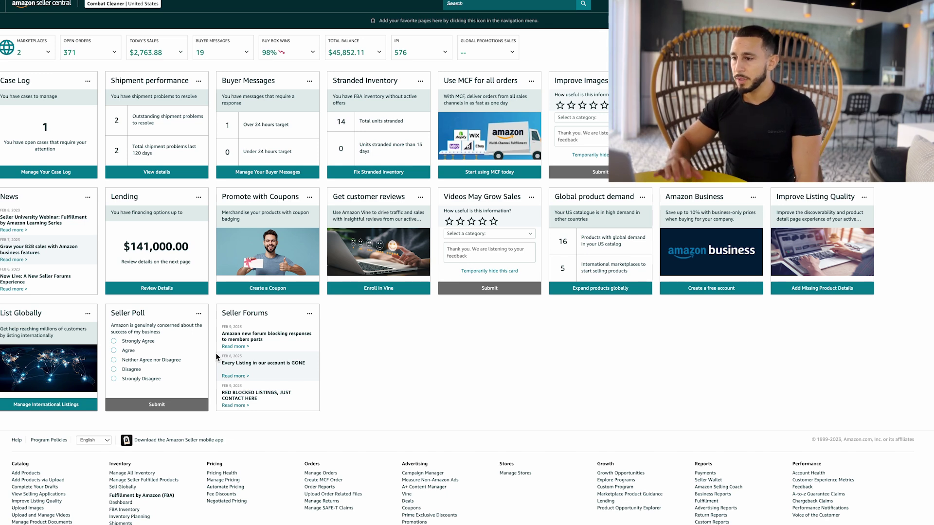
Check today's sales breakdown by marketplace and the Total Balance details
left_click(182, 53)
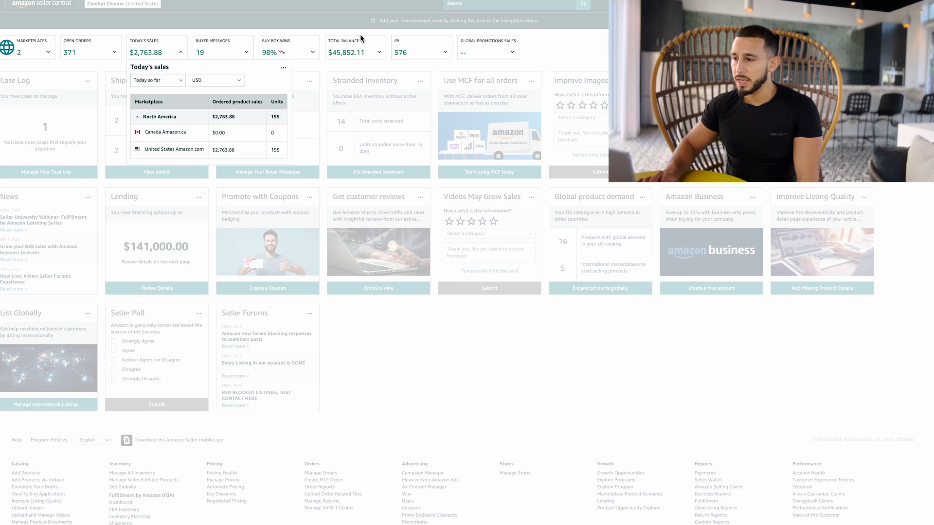
left_click(377, 54)
left_click(347, 66)
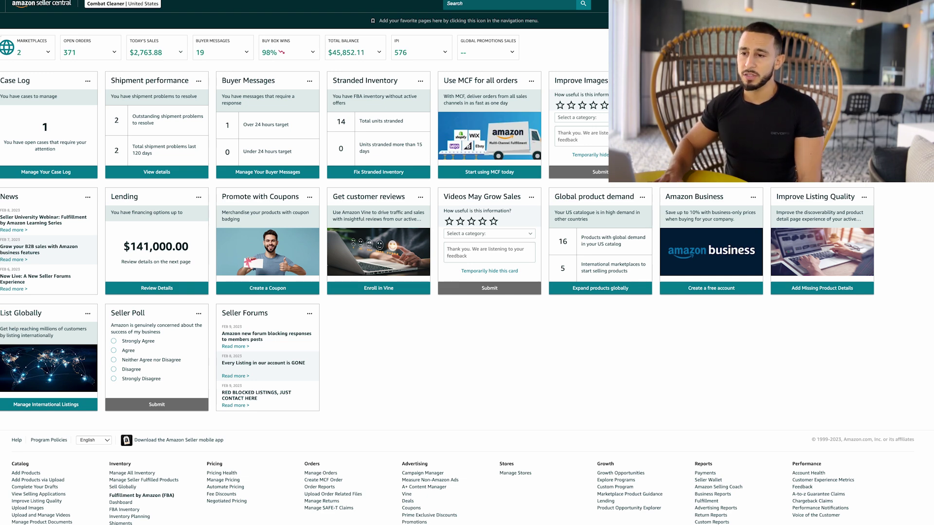
Go to Manage All Inventory through the navigation menu's Inventory section
left_click(2, 11)
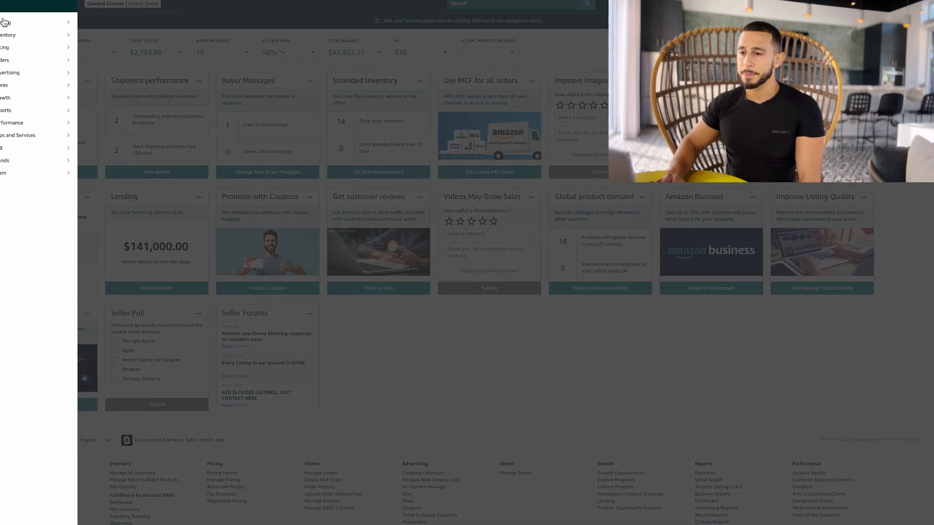
mouse_move(12, 35)
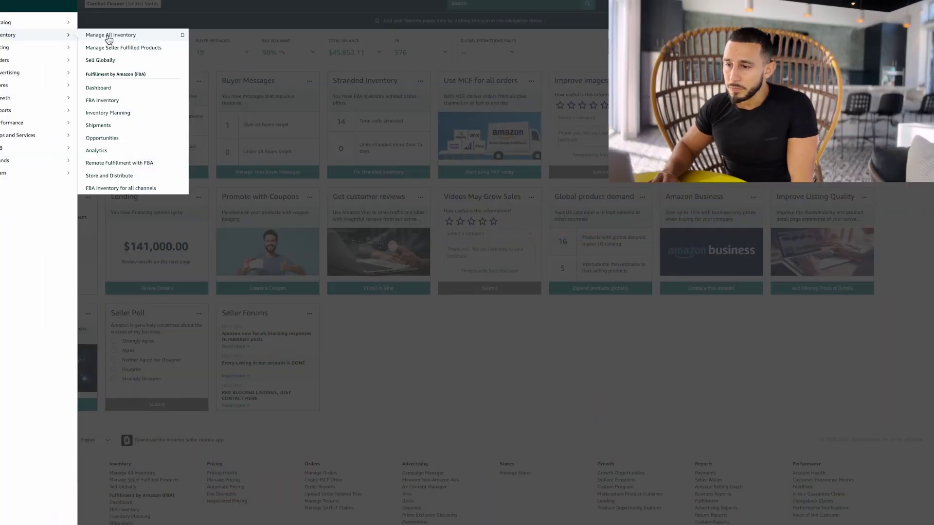
left_click(109, 40)
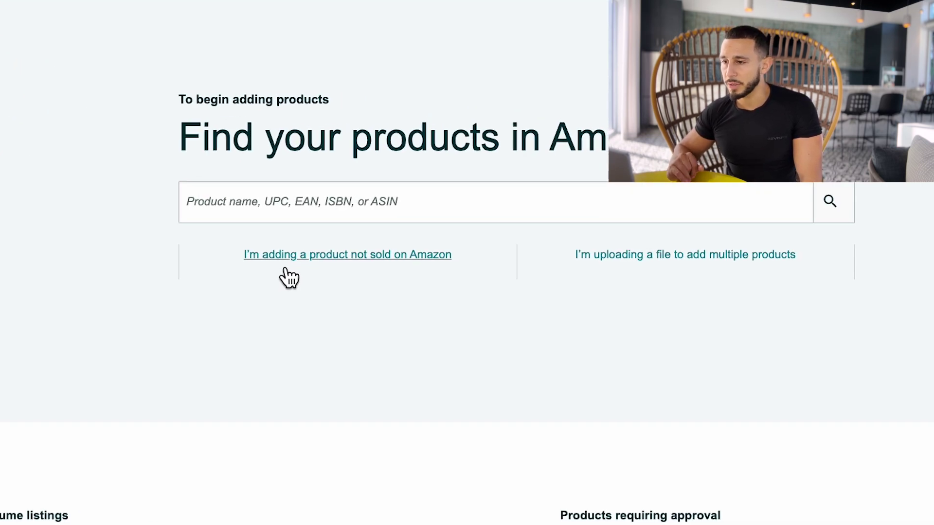
Start listing a product not sold on Amazon and begin searching for a product category
left_click(285, 269)
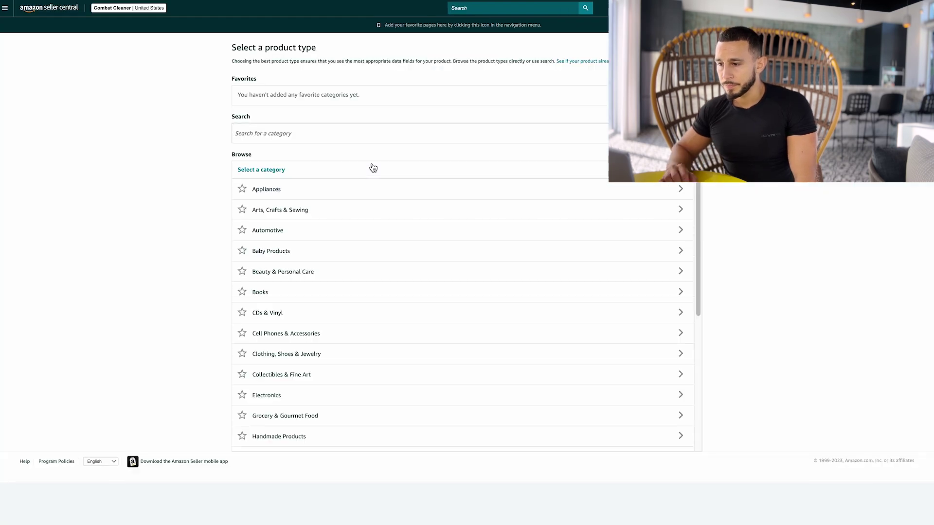
left_click(344, 134)
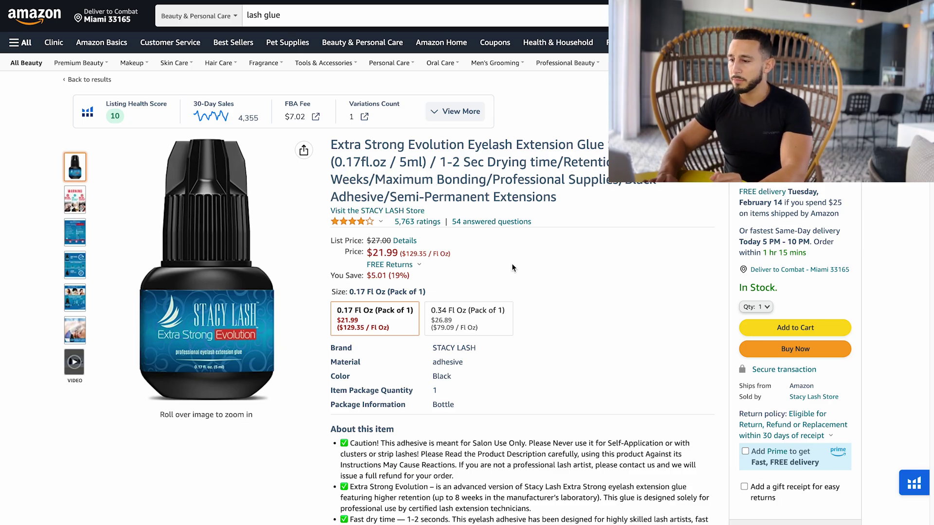
Scroll the eyelash glue product page to check its False Eyelash Adhesives category
scroll(511, 265, "down", 20)
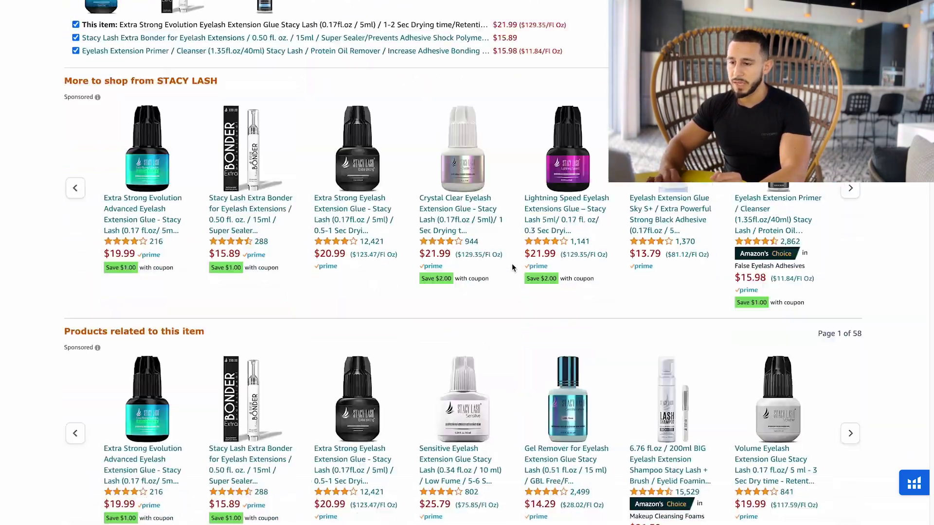
scroll(511, 267, "down", 12)
scroll(511, 268, "up", 5)
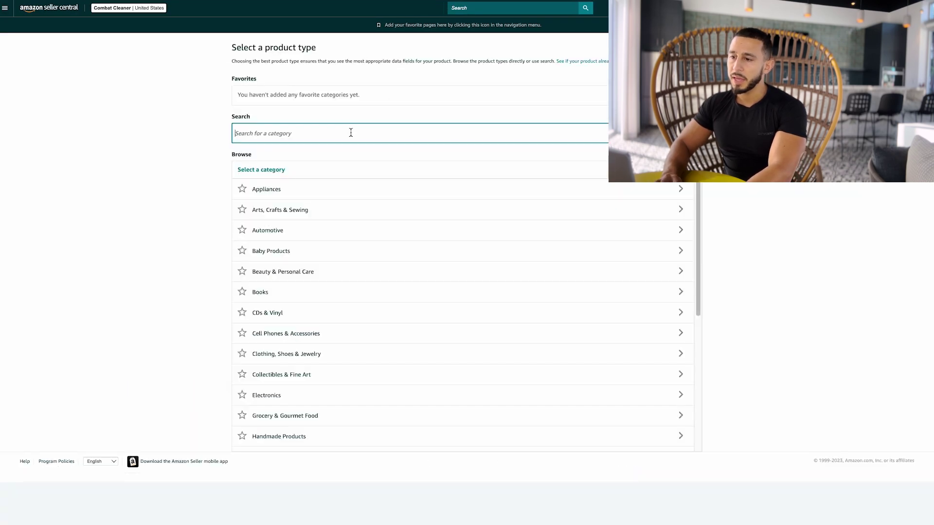
Search categories for 'False Eyelash Adhesives' and select the False Eyelash type under False Lashes
key("Return")
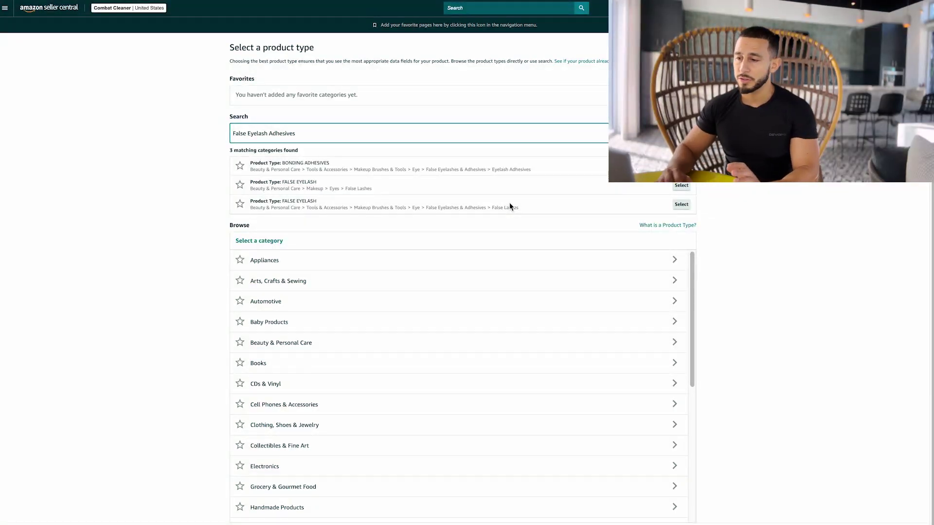
left_click(683, 207)
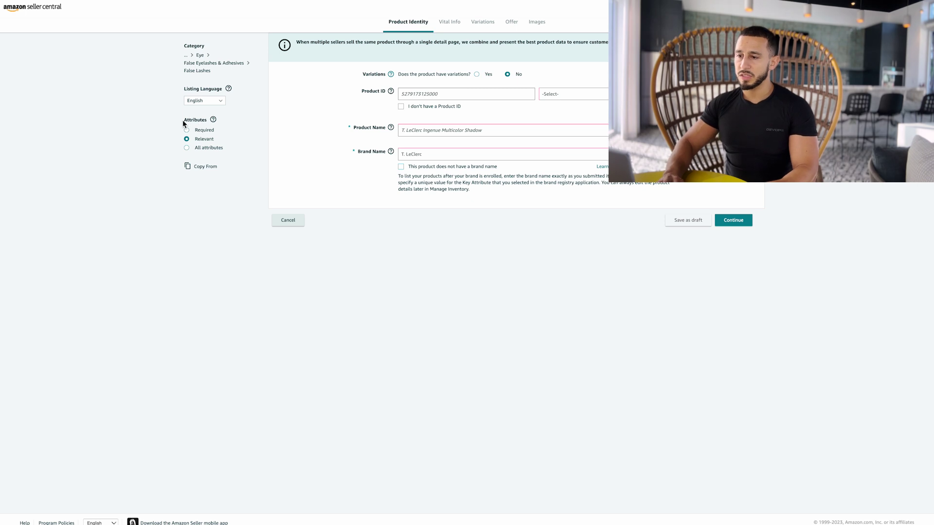
Switch the listing form to All attributes and focus the Product ID field
left_click_drag(183, 120, 206, 120)
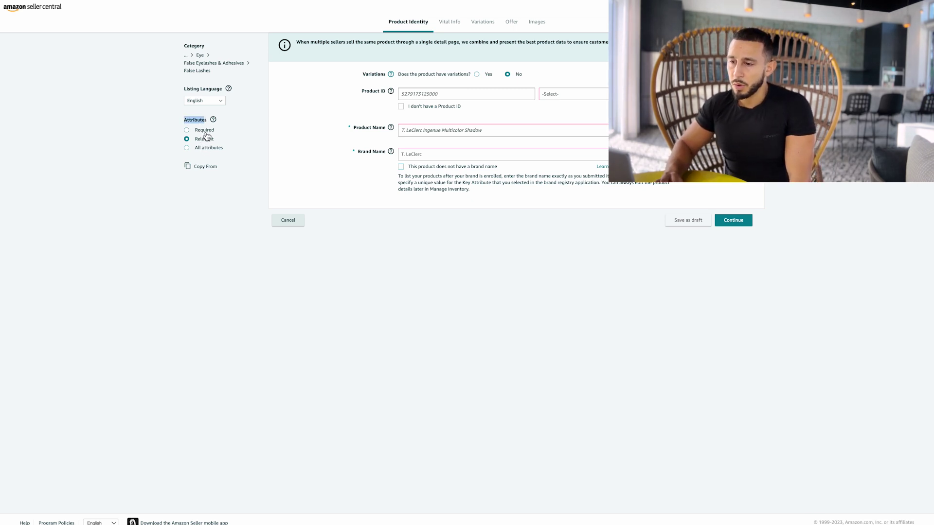
left_click(206, 152)
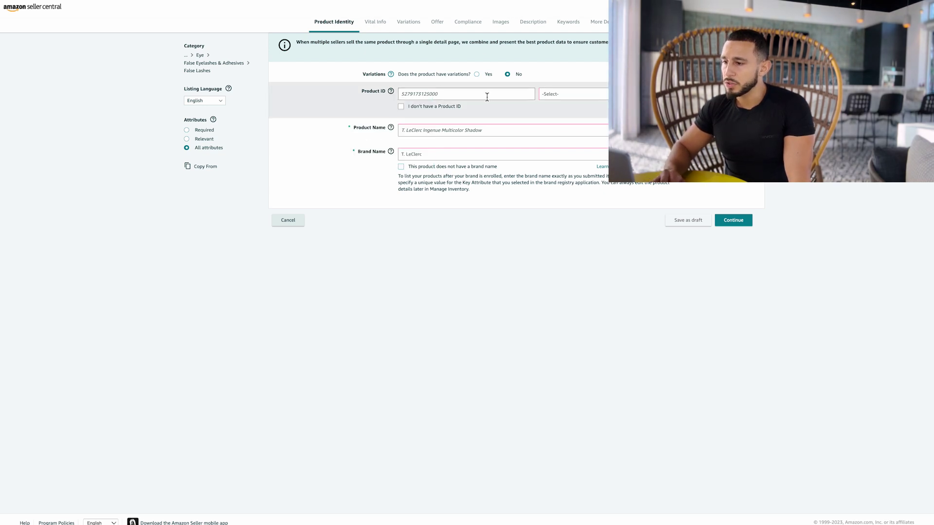
left_click(399, 96)
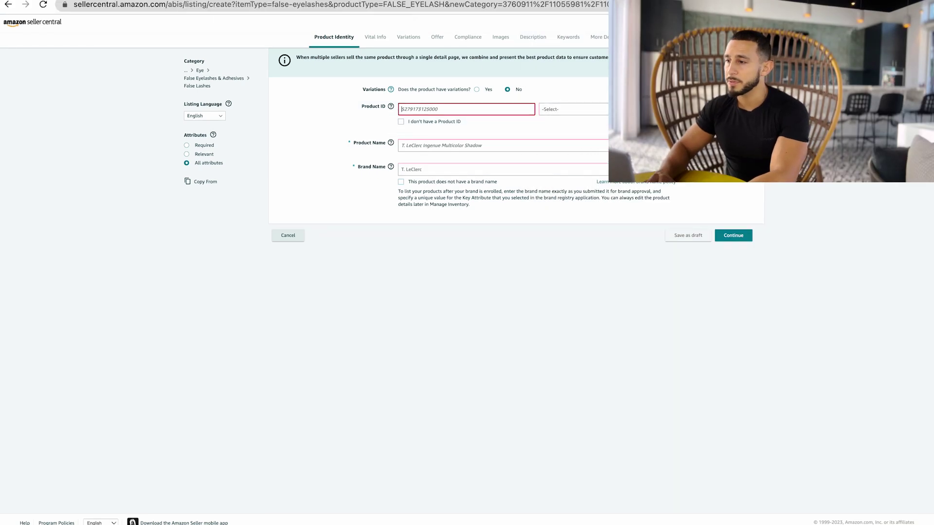
In a new tab, search Google for 'nationwide barcode amazon' and open Nationwide Barcode's error-code page
key("ctrl+t")
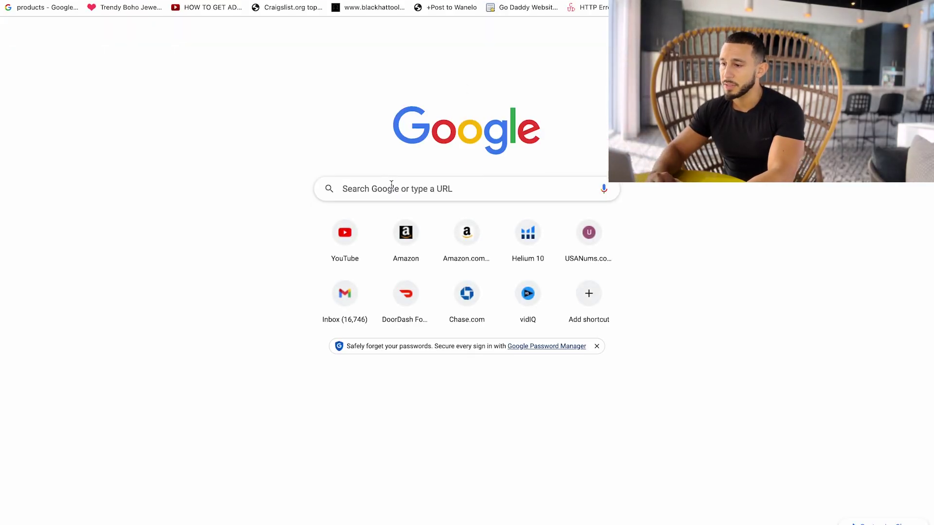
left_click(391, 187)
type("nationw")
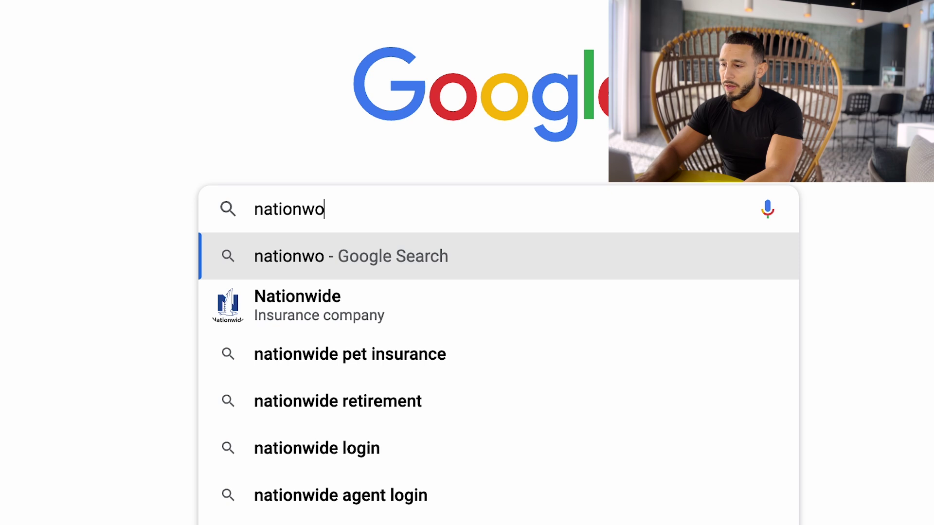
type("ide barcode")
key("Return")
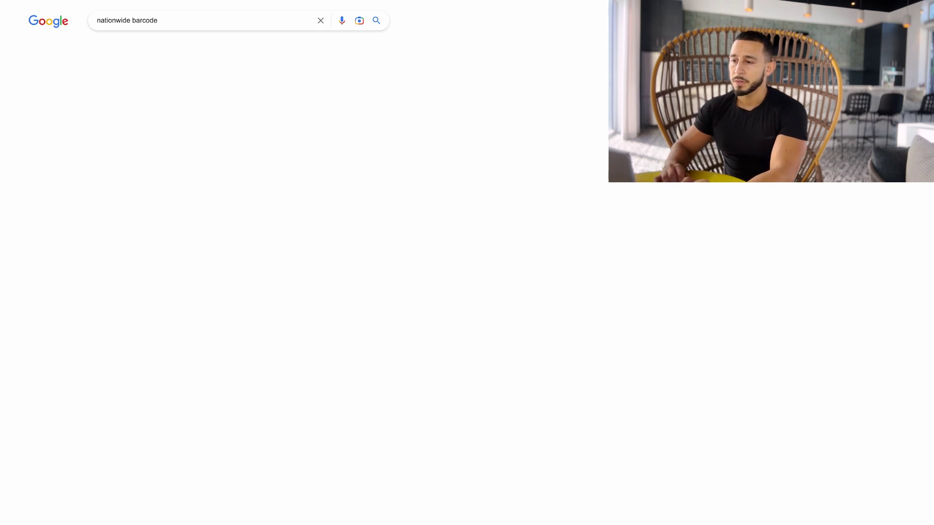
left_click(158, 93)
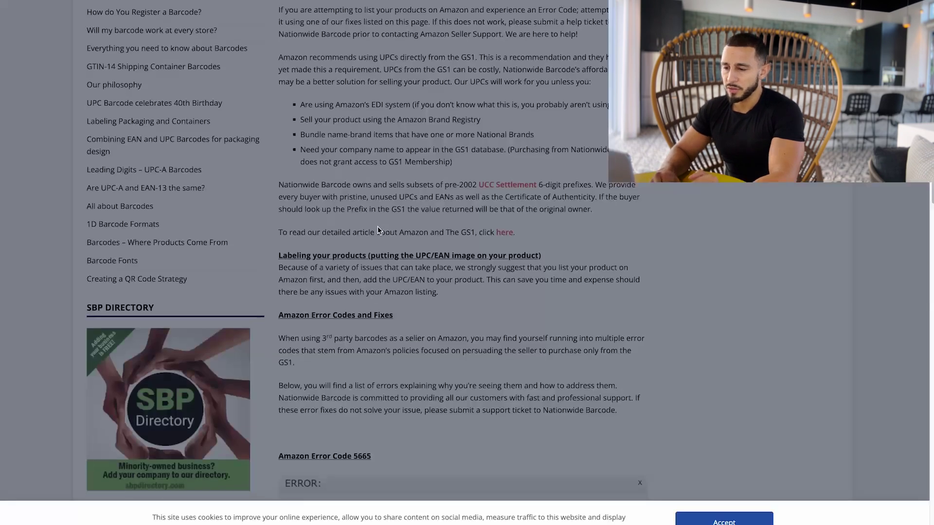
Accept the cookie banner and scroll down to the GS1 UPC/EAN volume pricing table
left_click(713, 519)
scroll(530, 306, "down", 12)
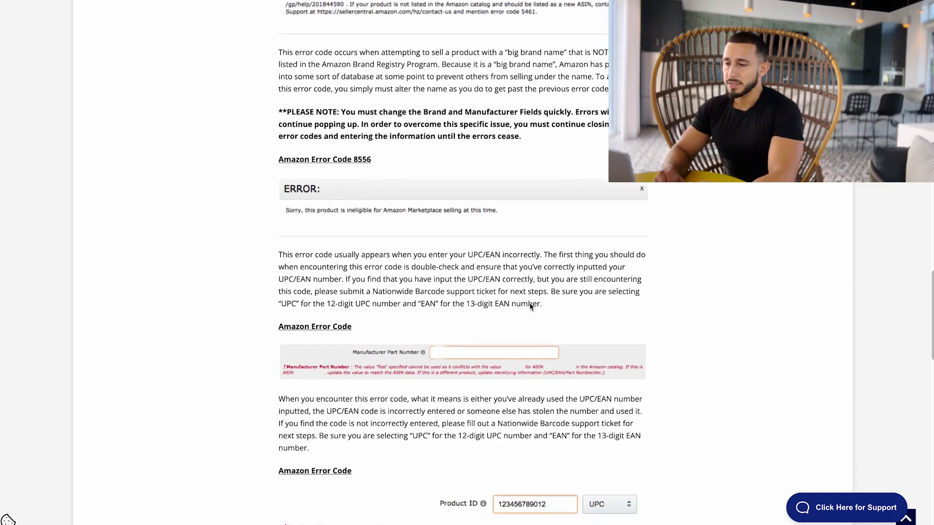
scroll(530, 307, "down", 3)
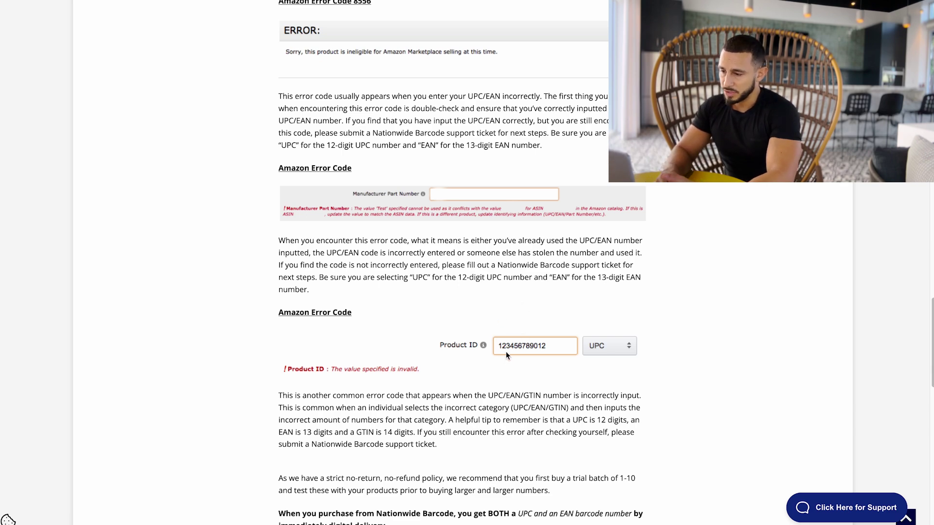
scroll(506, 355, "down", 10)
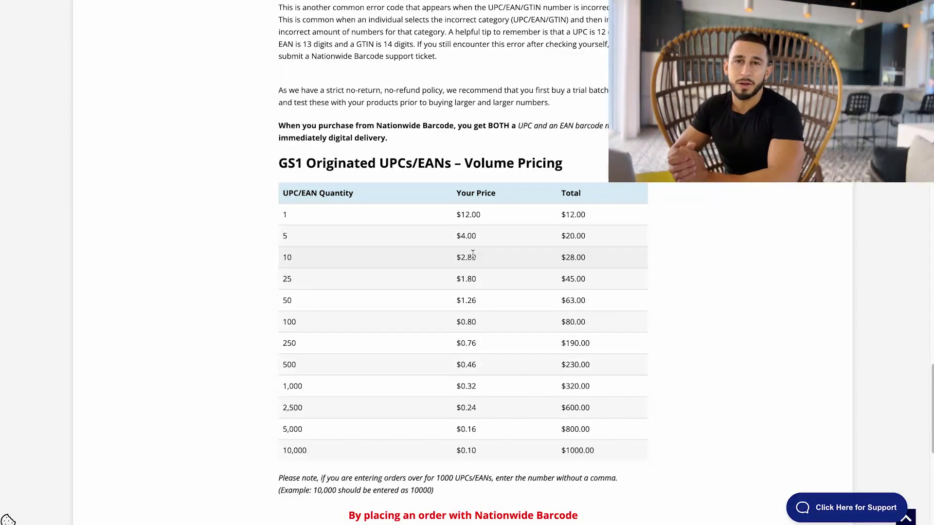
Scroll through the Nationwide Barcode article and back up to the top
scroll(472, 253, "down", 10)
scroll(472, 253, "up", 12)
scroll(472, 253, "up", 15)
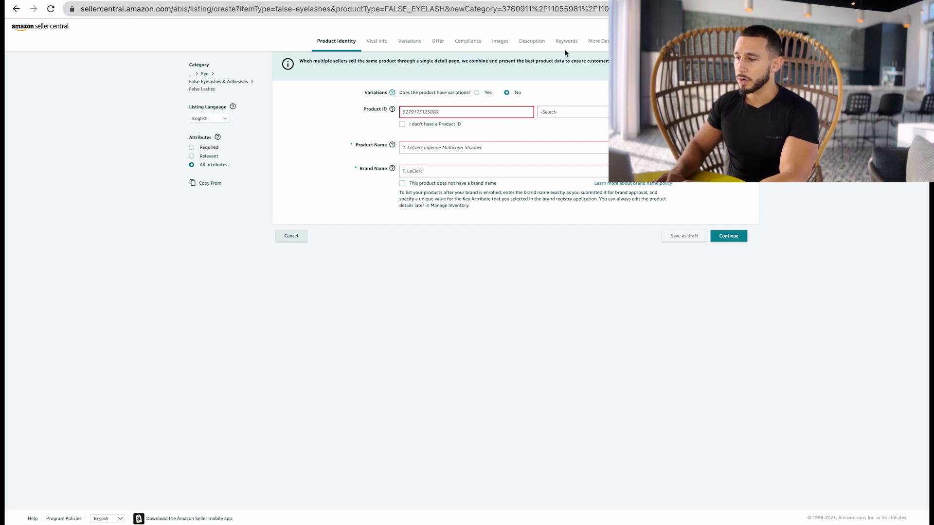
left_click(493, 100)
key("ctrl+v")
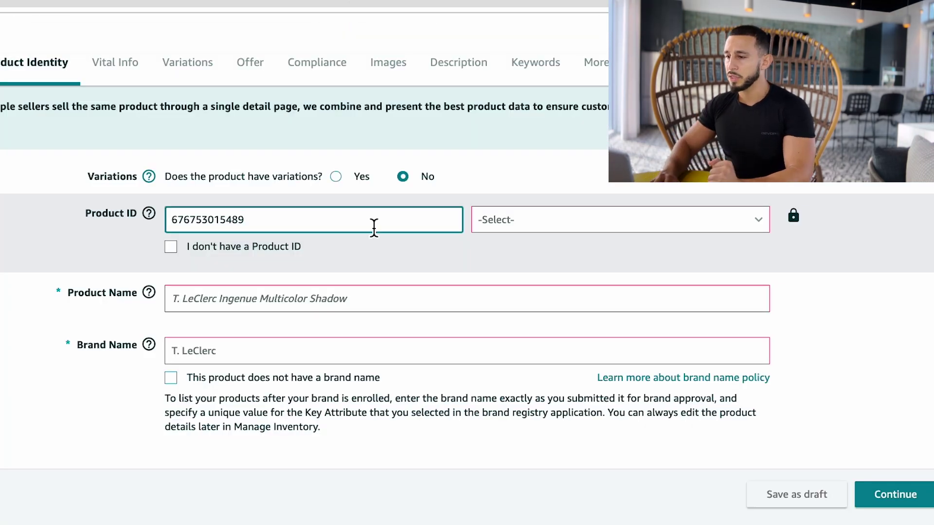
left_click(579, 222)
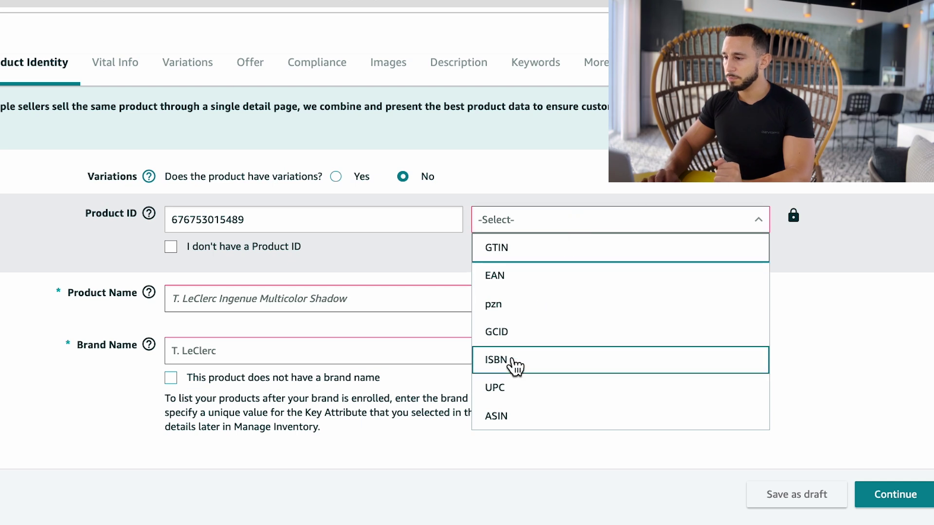
left_click(519, 387)
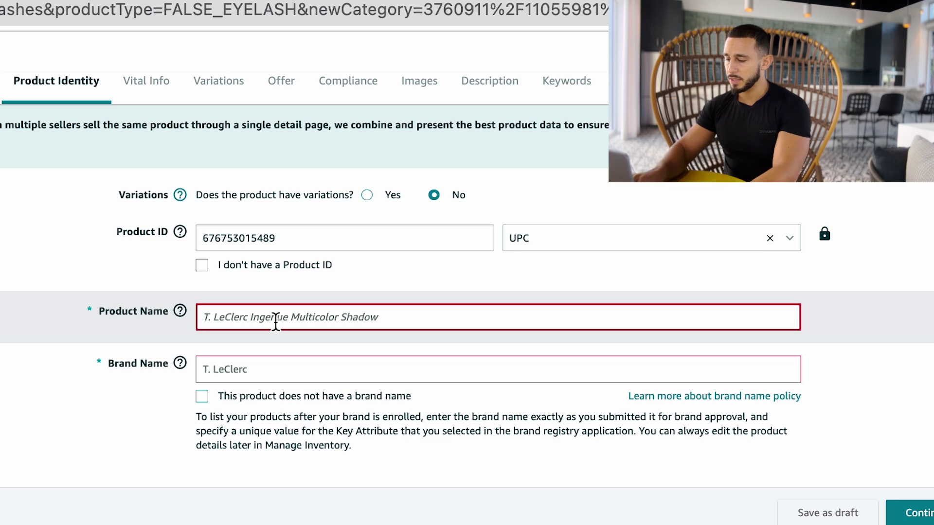
Enter the product name 'Lash Glue by LashPro' and brand name 'Lash Pro'
type("Lash Glue by LashPro")
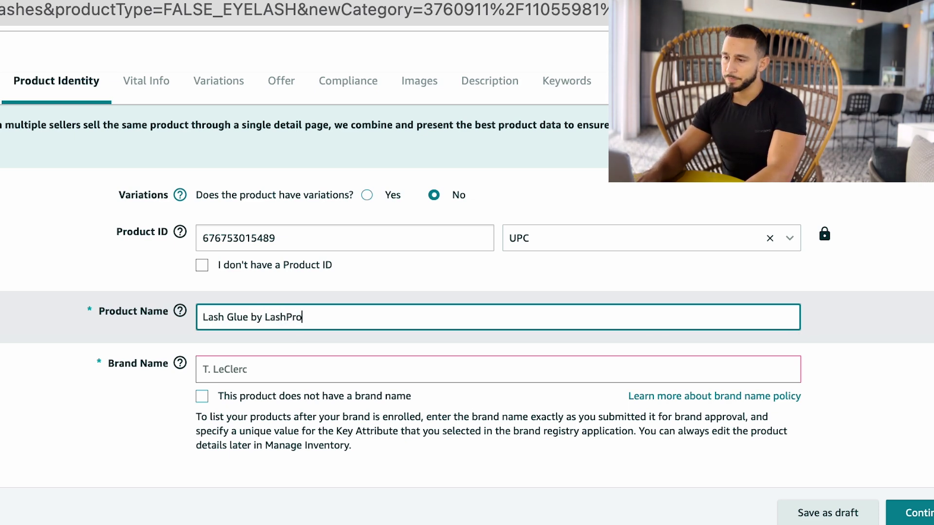
key("Tab")
type("Las")
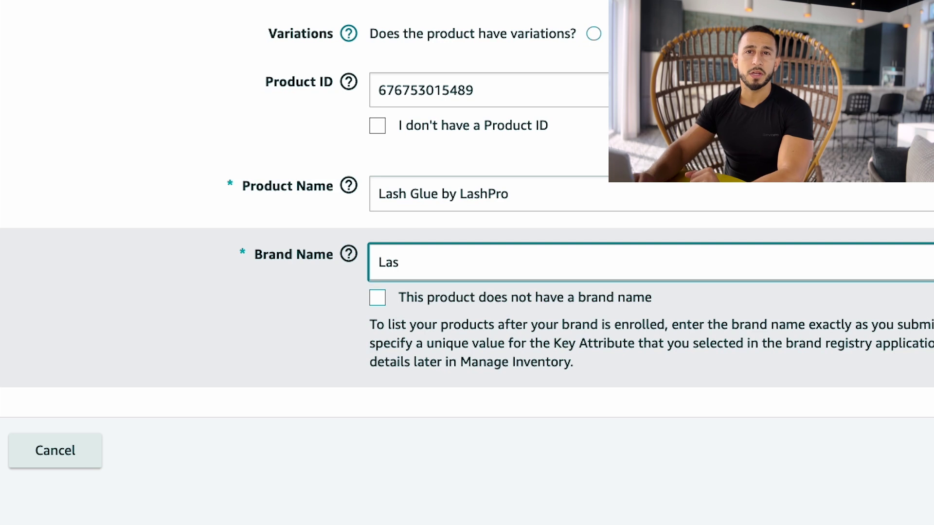
type("h Pro")
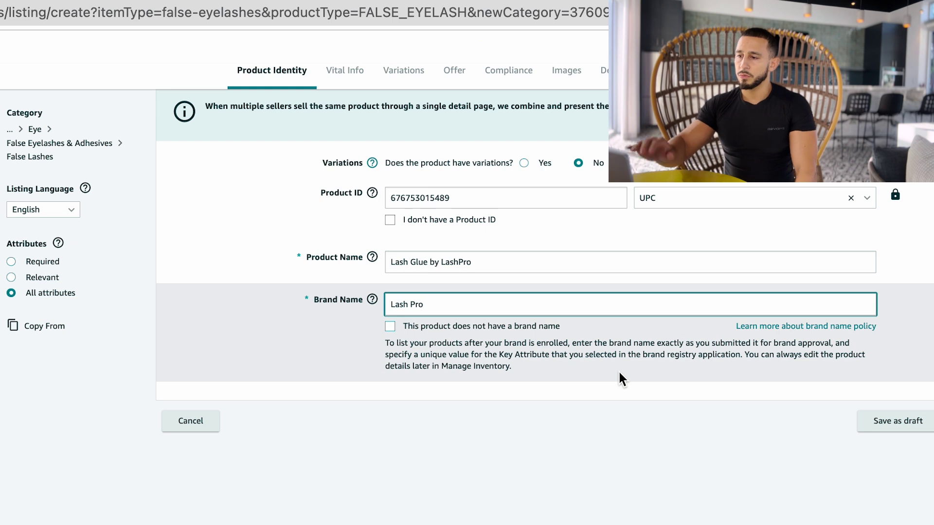
left_click(602, 491)
mouse_move(372, 300)
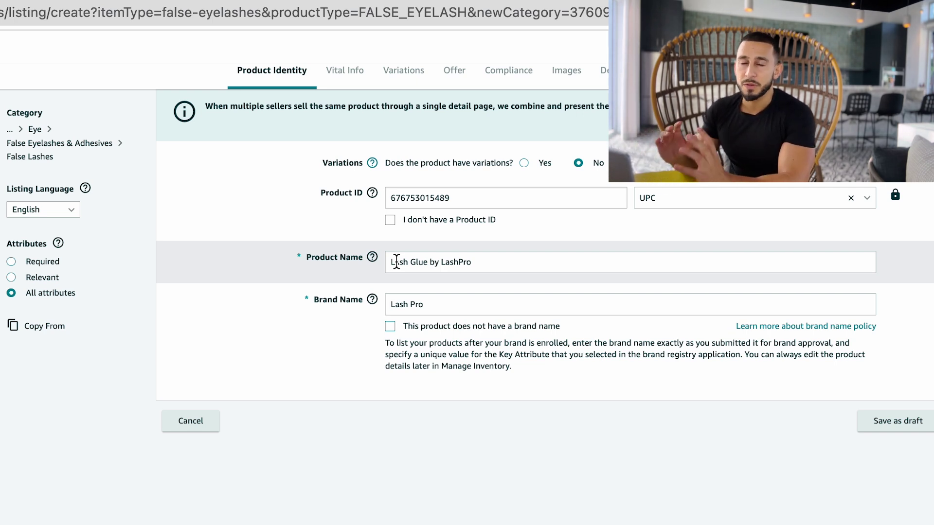
left_click(408, 306)
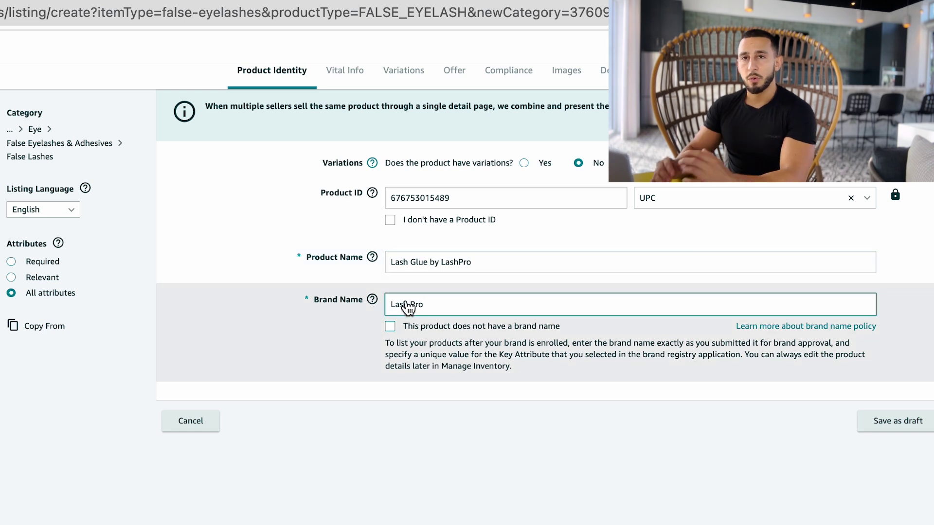
left_click(407, 249)
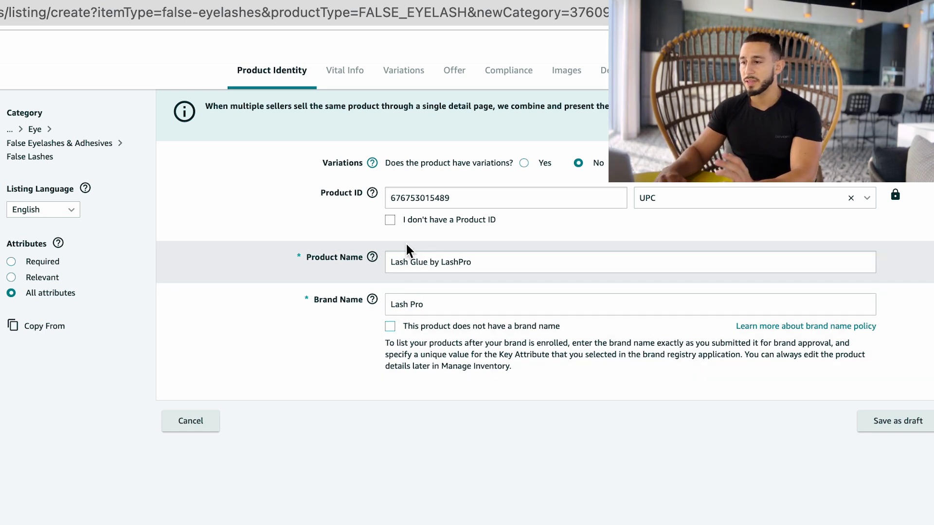
left_click(417, 304)
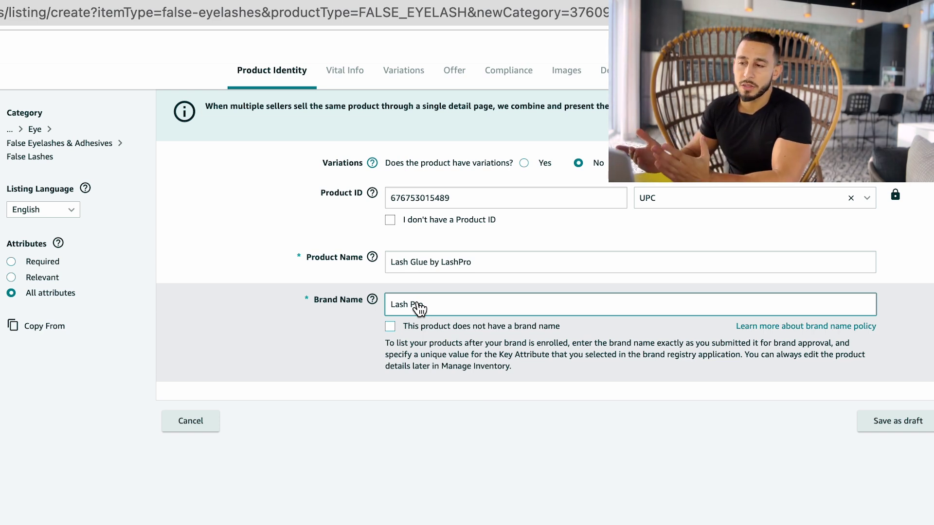
left_click(421, 335)
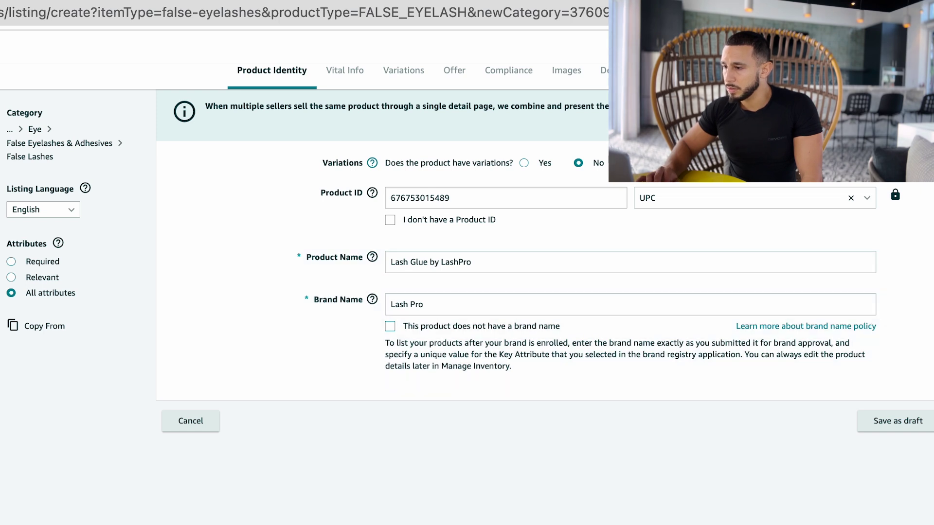
Filter the listing form to required attributes, surfacing error 5665 for unapproved brand Lash Pro
left_click(513, 195)
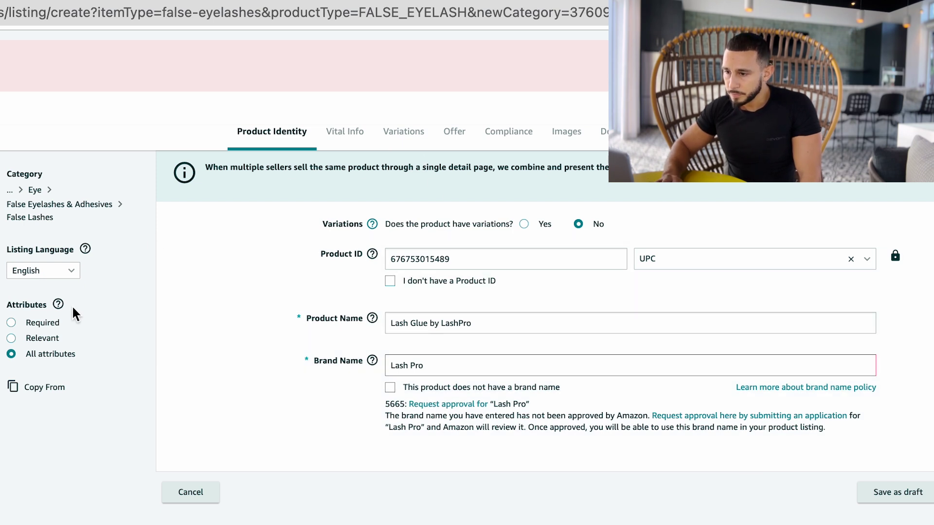
left_click(46, 323)
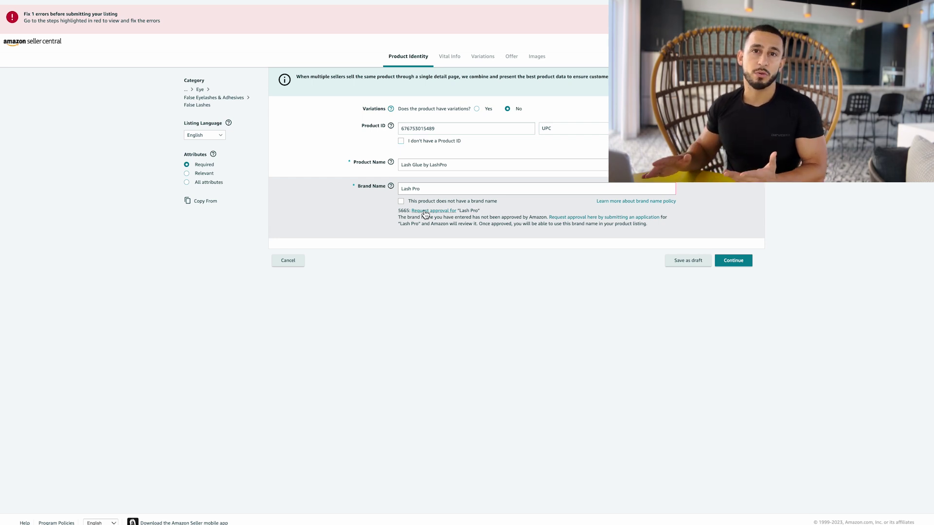
left_click(425, 212)
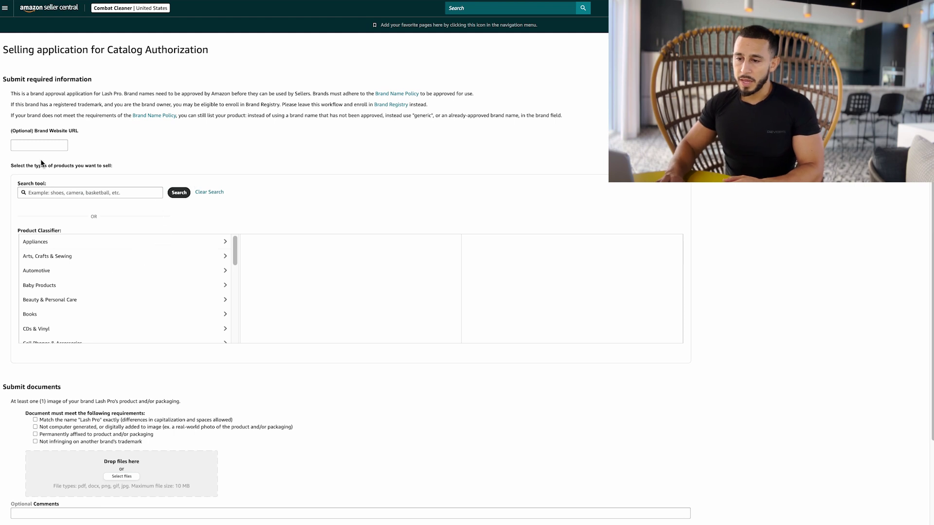
scroll(63, 229, "down", 3)
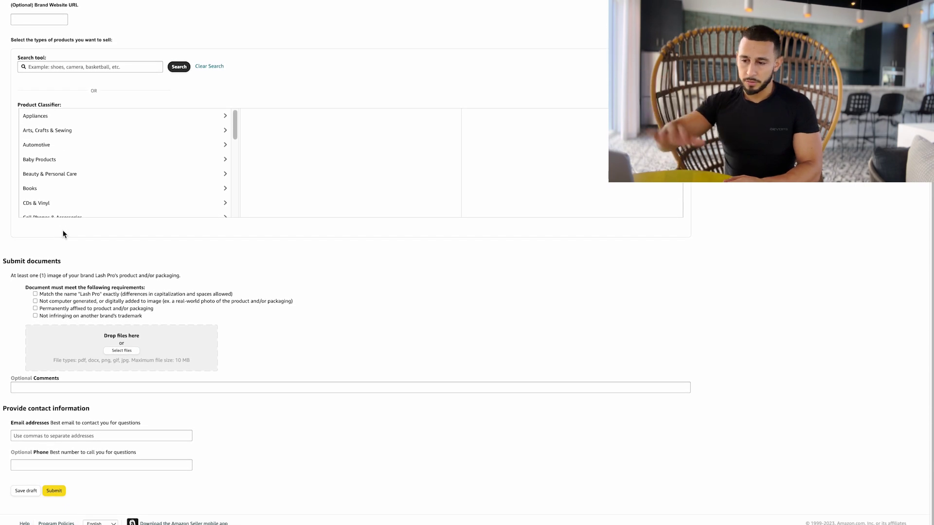
scroll(50, 211, "down", 3)
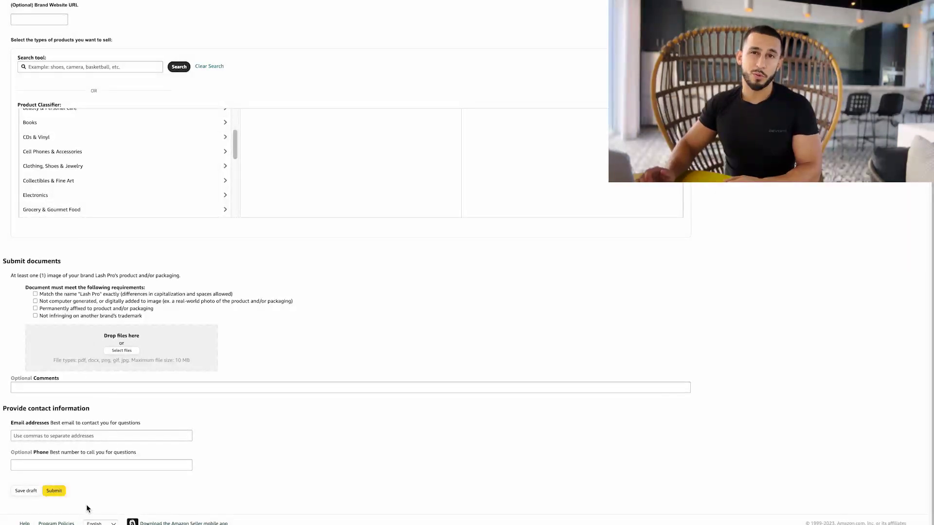
scroll(94, 358, "up", 2)
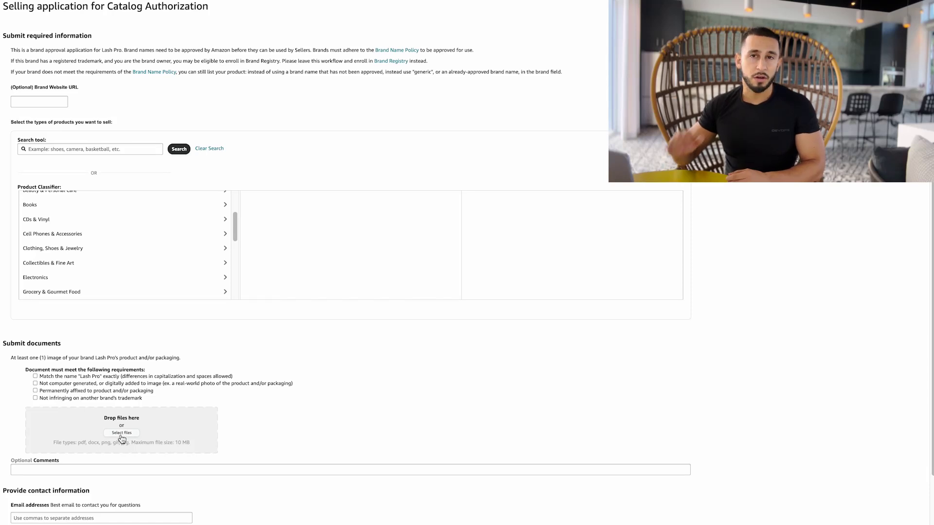
scroll(121, 439, "down", 2)
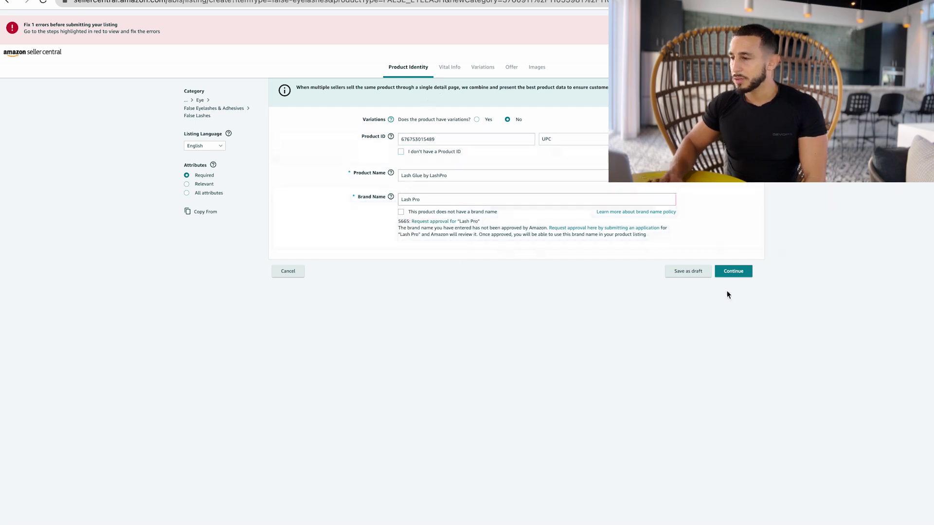
Generate the Stainless Steel Cleaner item label PDF on 30-up US Letter sheets and open it
left_click(210, 101)
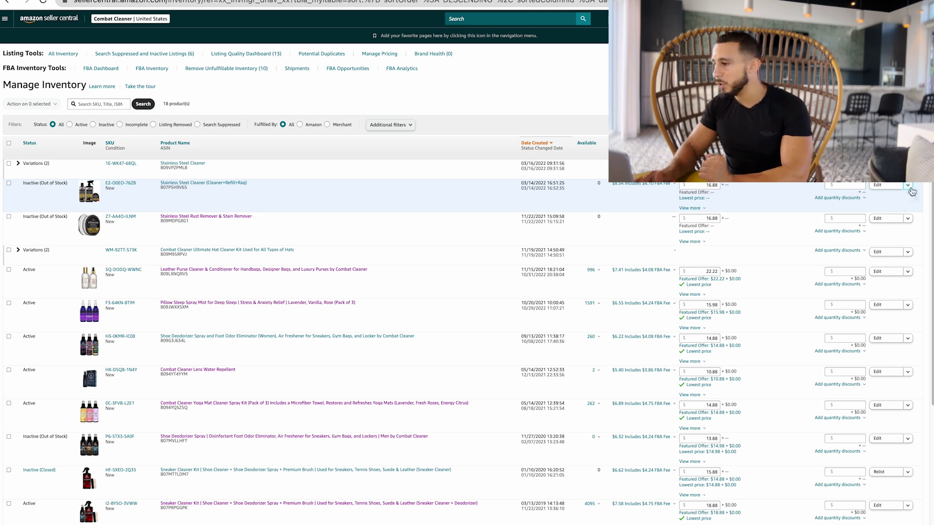
left_click(908, 187)
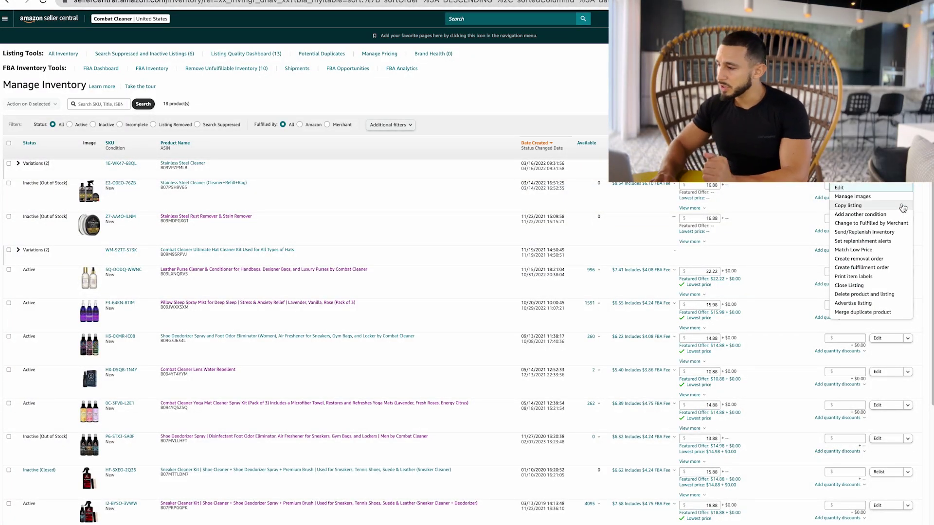
left_click(877, 276)
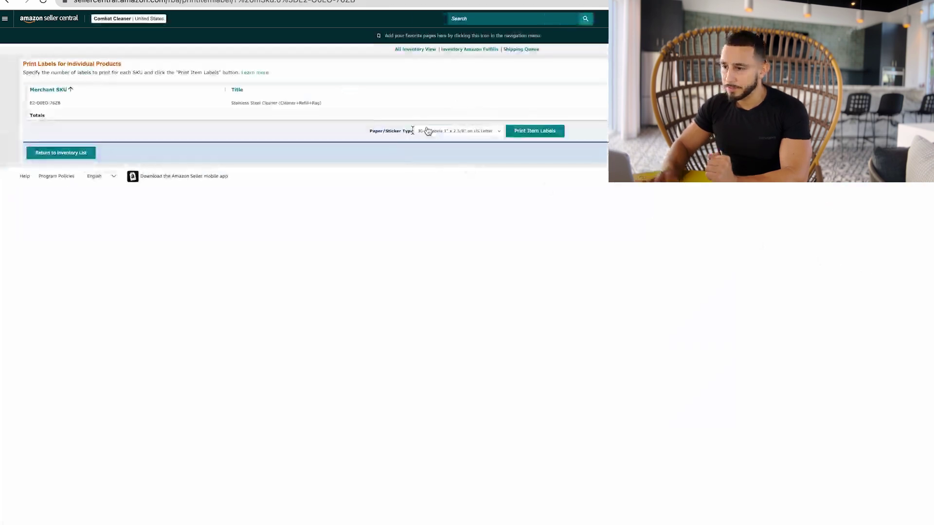
left_click(552, 134)
left_click(564, 71)
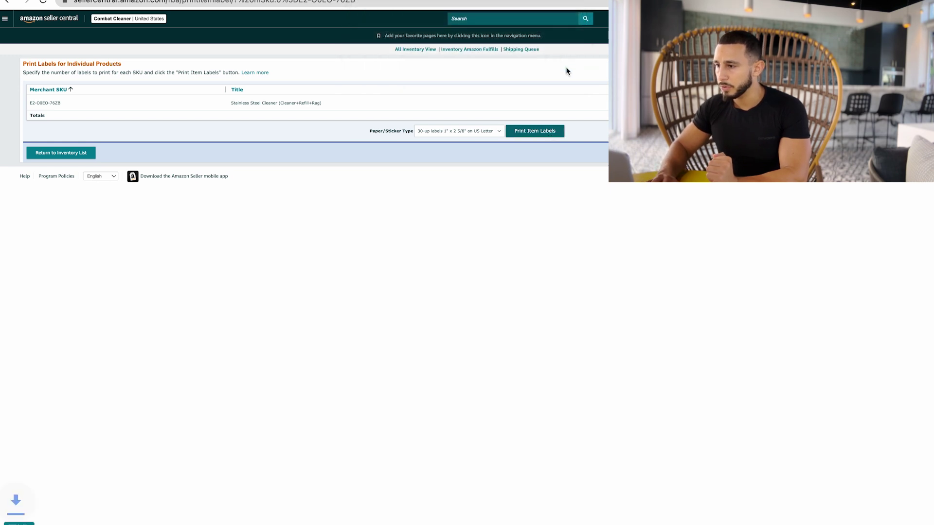
left_click(29, 522)
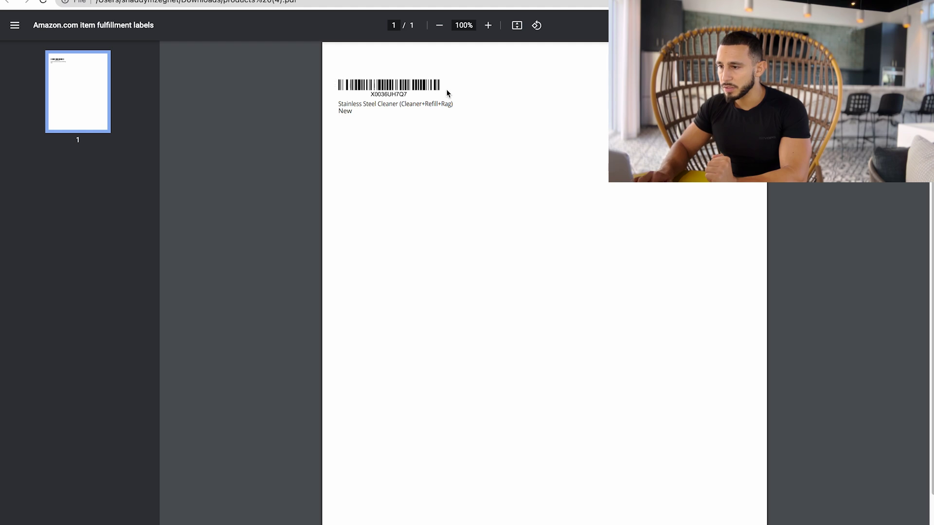
Highlight FNSKU X0036UH7Q7 and start a screen-area capture of its barcode label
left_click_drag(413, 89, 355, 90)
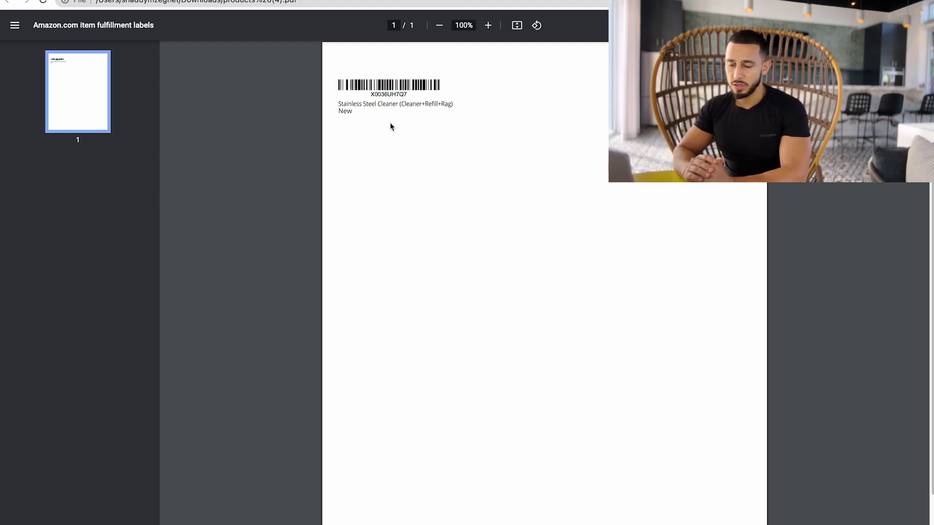
key("super+shift+5")
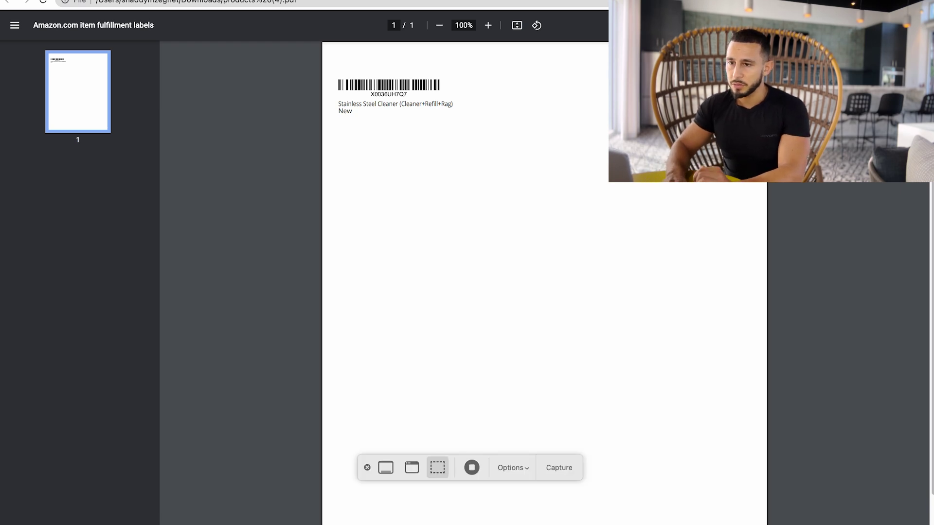